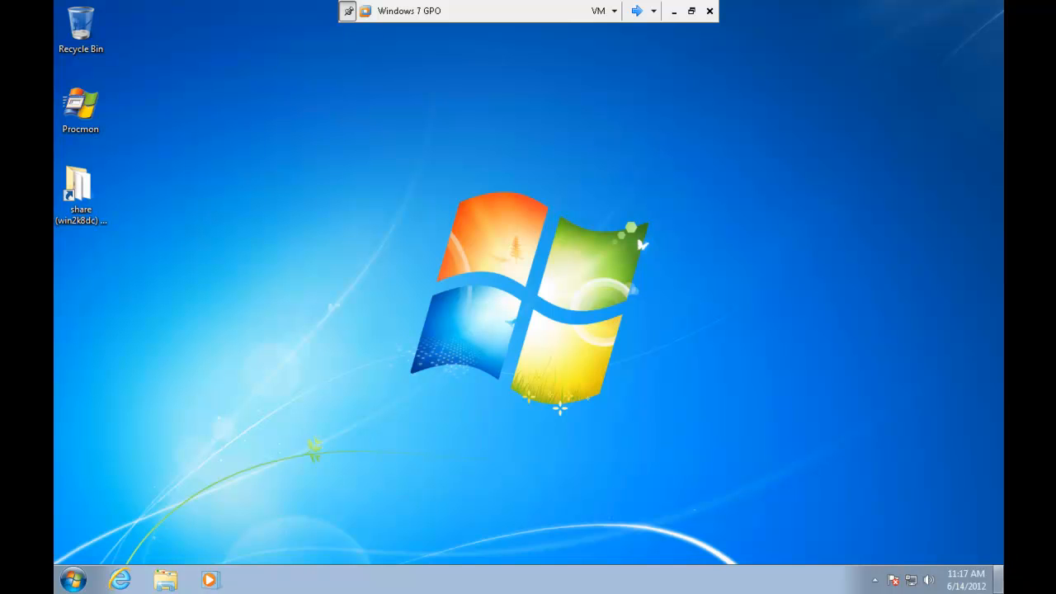
Step: Request administrative privileges to change the date and time with the justification "I need to change my time", and close Date and Time
click(964, 580)
click(926, 547)
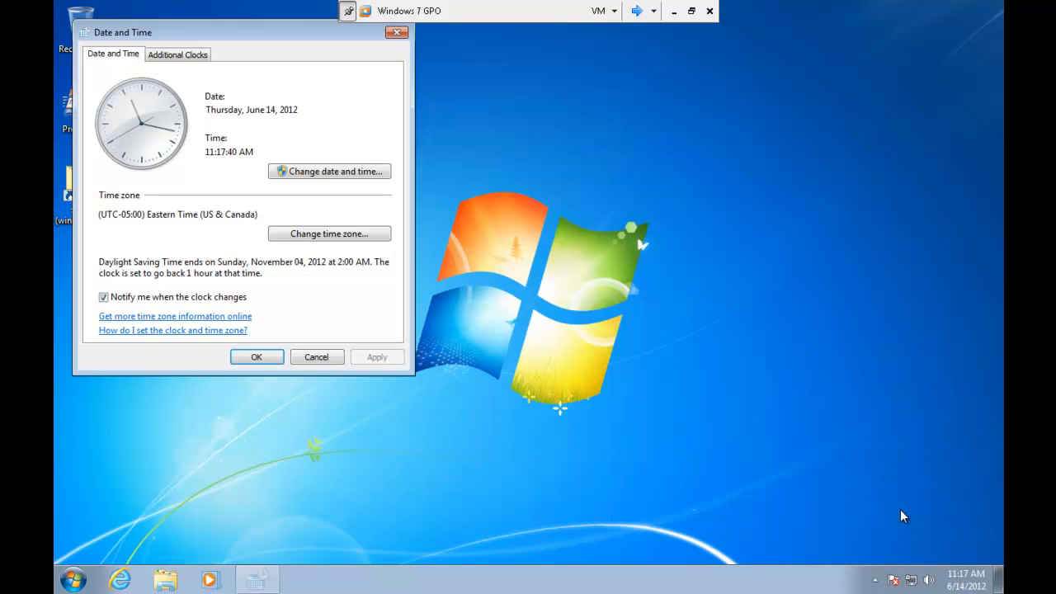
click(343, 173)
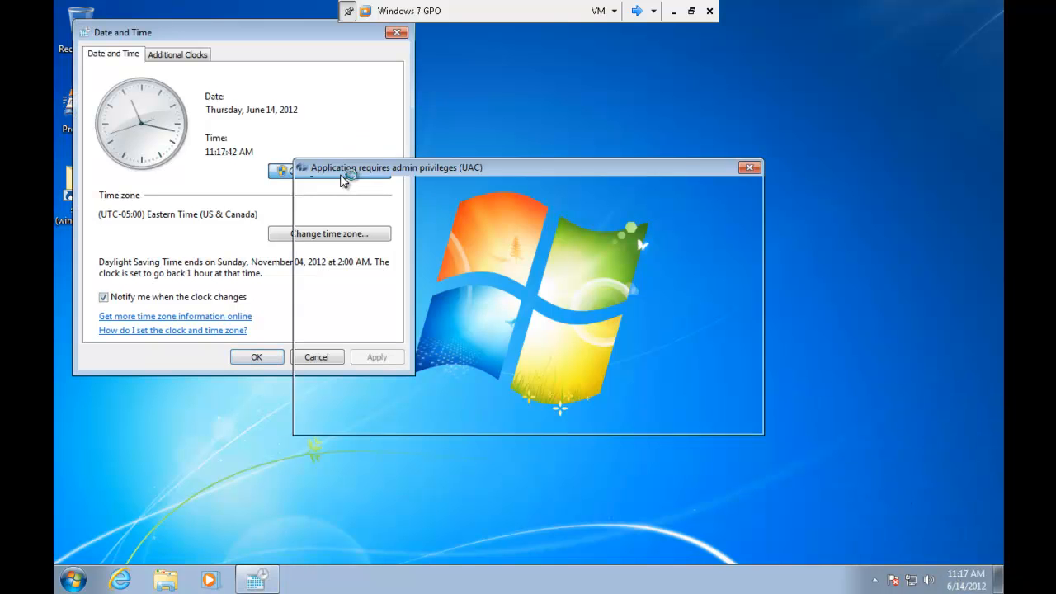
drag(412, 307, 422, 330)
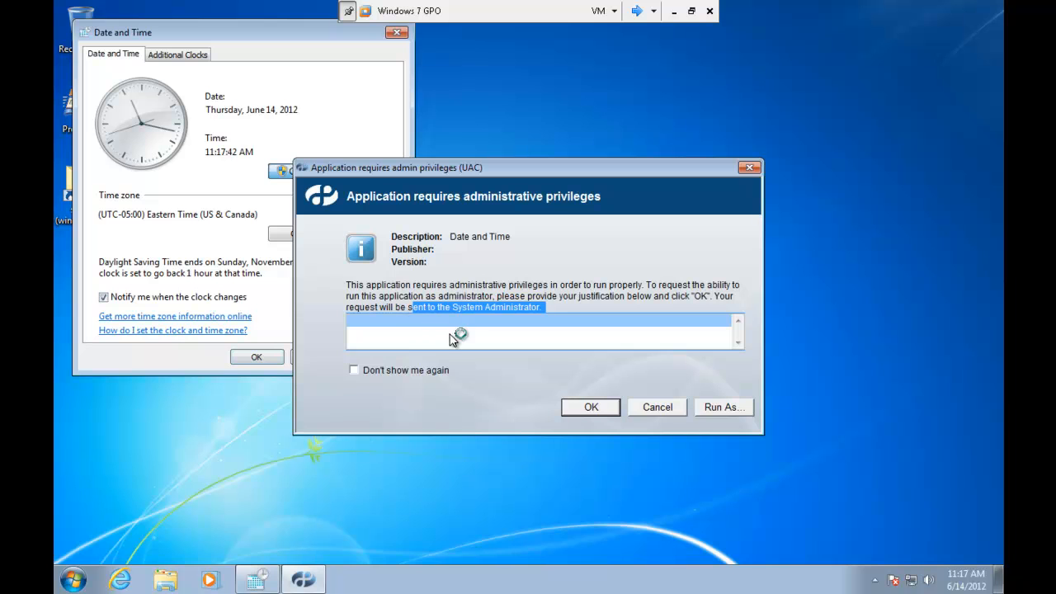
click(448, 338)
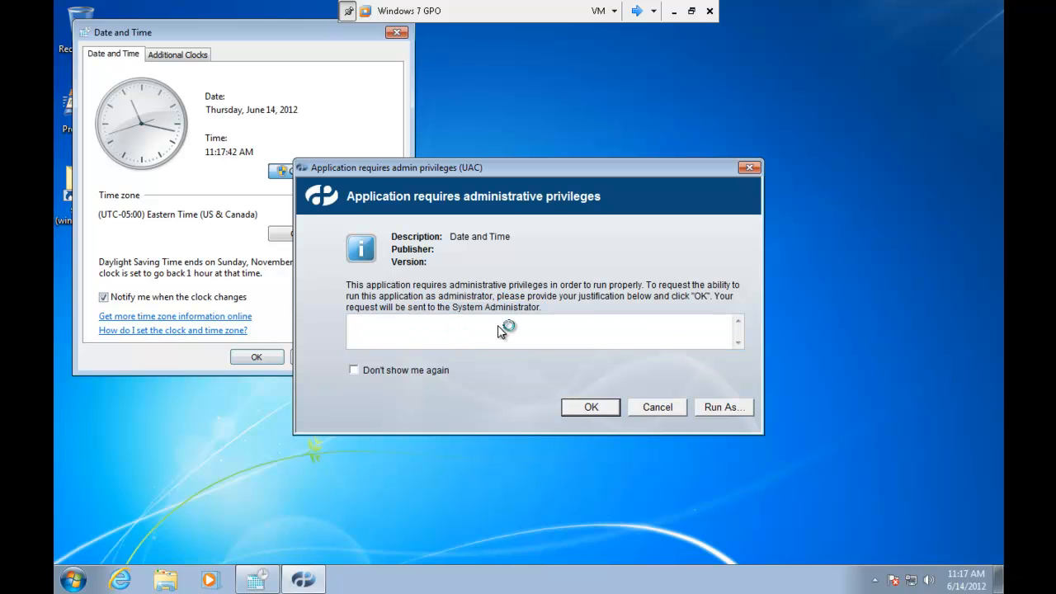
text(I need to change my time)
click(592, 407)
click(265, 358)
Step: Launch Procmon and submit its administrative privileges request without a justification
click(84, 105)
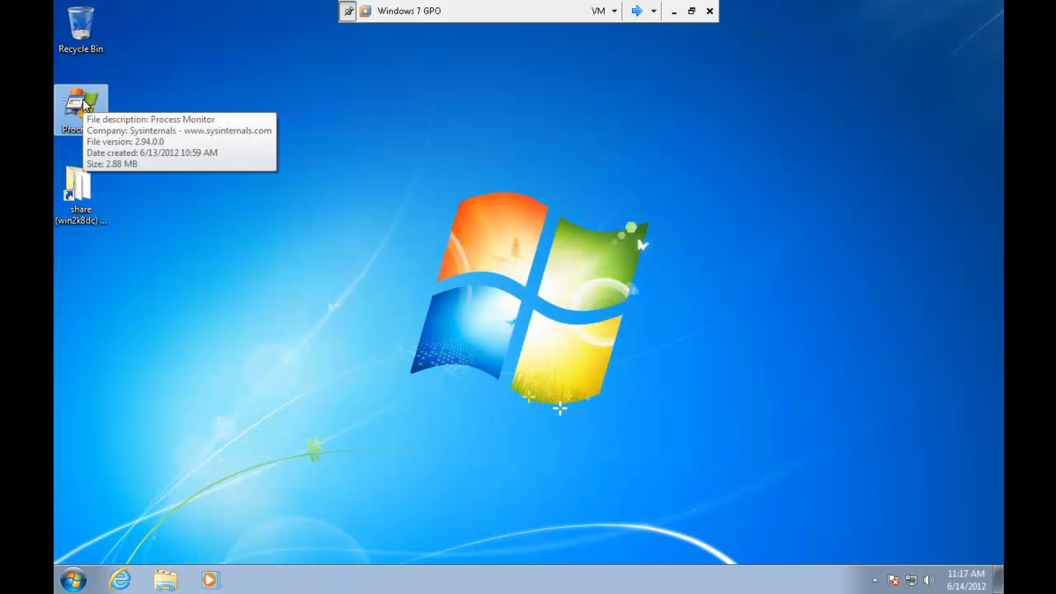
double_click(83, 104)
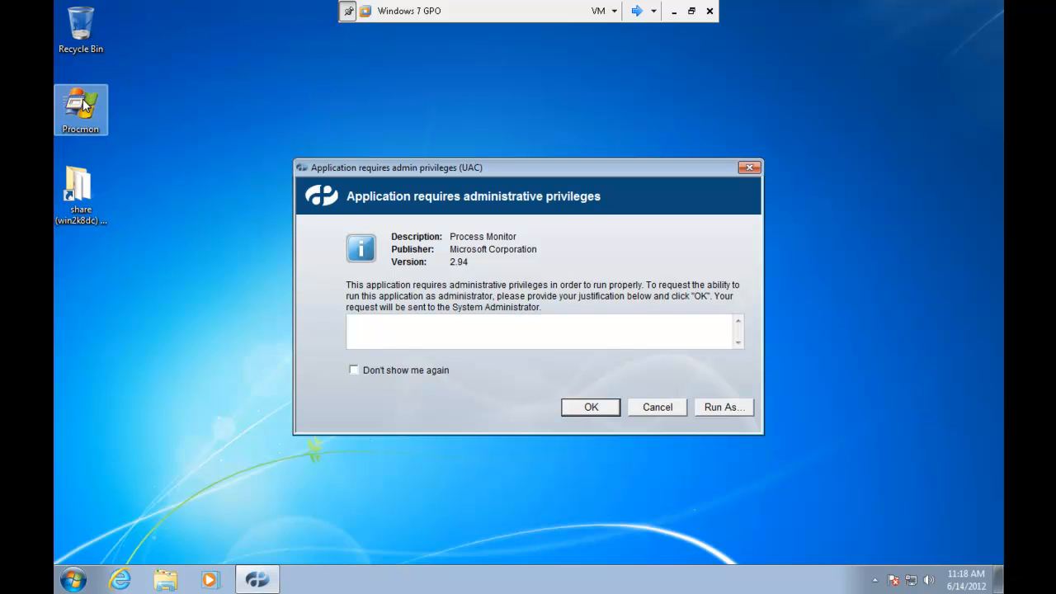
click(590, 407)
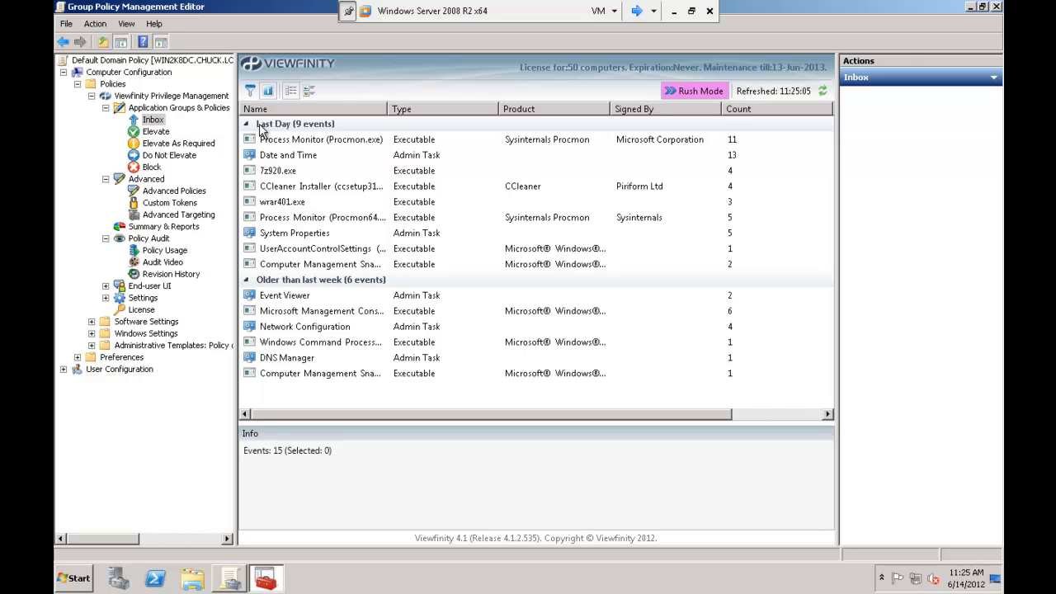
Step: Examine the event info of the Date and Time admin task in the Viewfinity inbox on the Windows Server machine
click(302, 158)
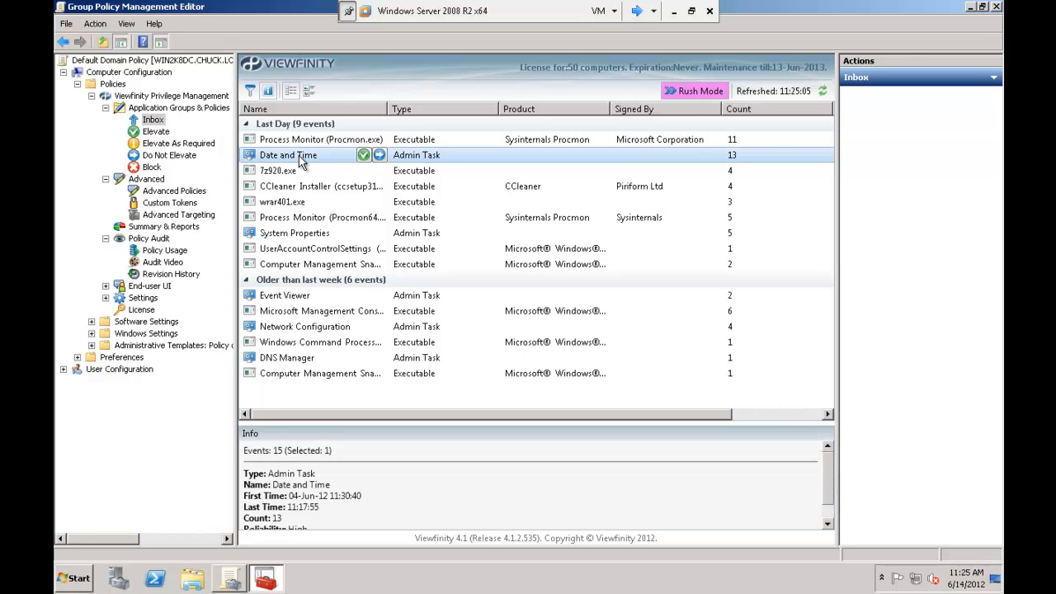
double_click(302, 159)
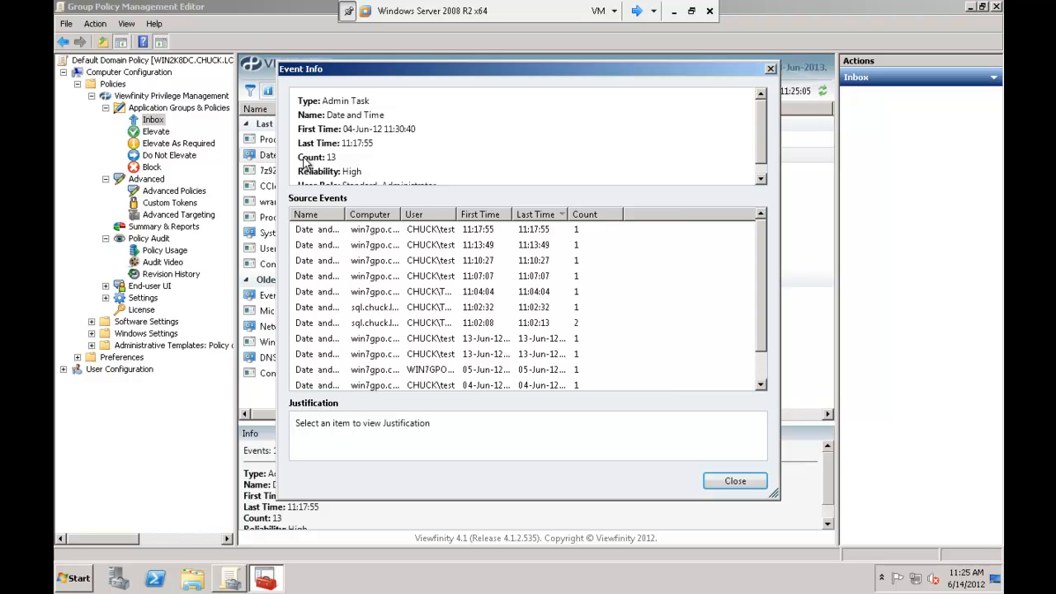
click(738, 484)
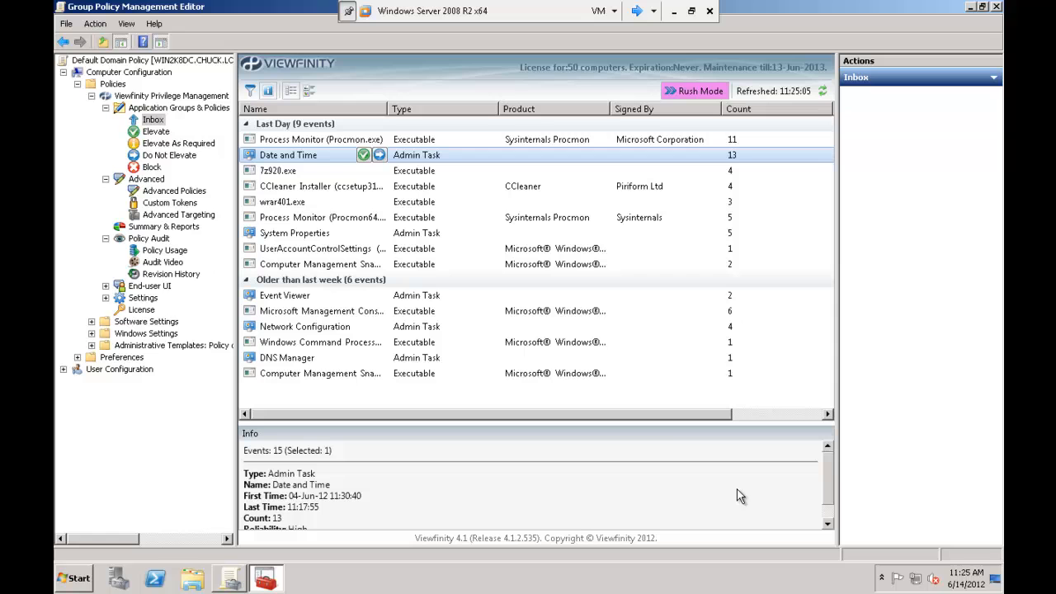
Step: Assign the Date and Time admin task to the Elevate group and display that group's applications
click(366, 156)
click(601, 360)
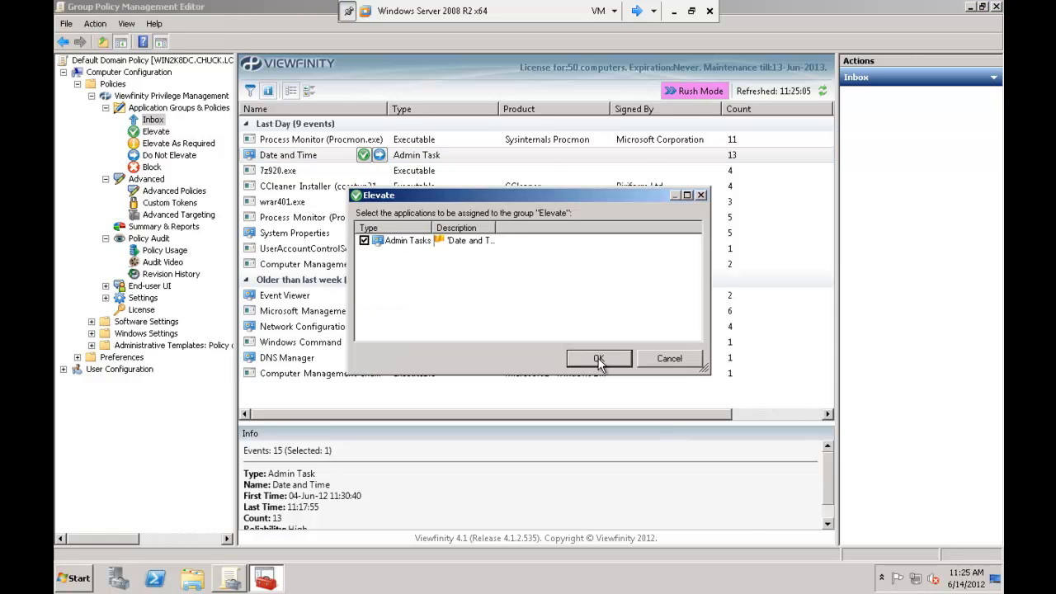
click(161, 135)
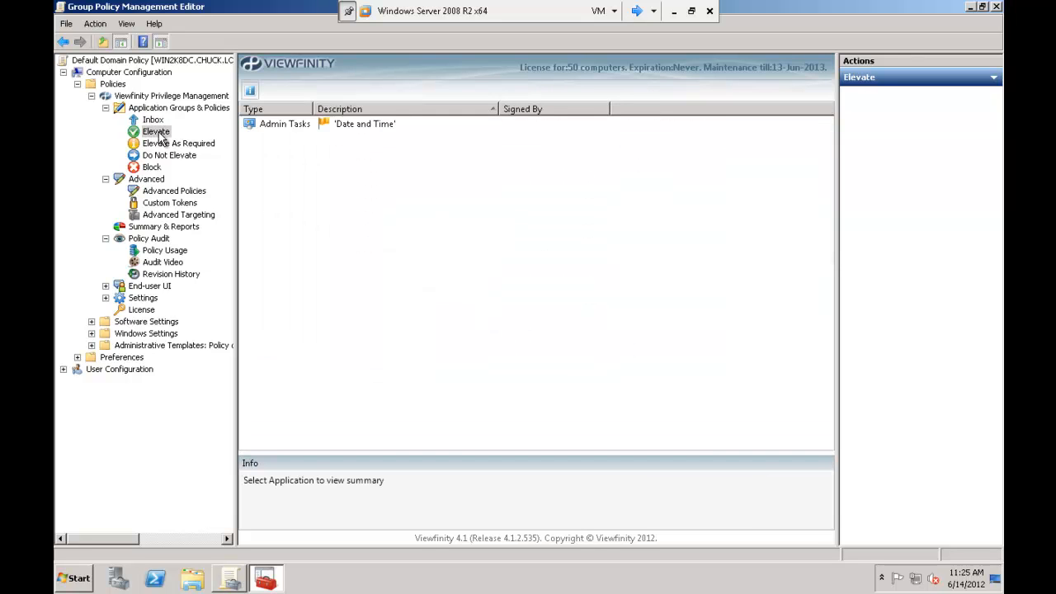
Step: Review the justifications for Process Monitor (Procmon.exe) in the inbox and choose Elevate As Required for its signer, Microsoft Corporation
click(156, 121)
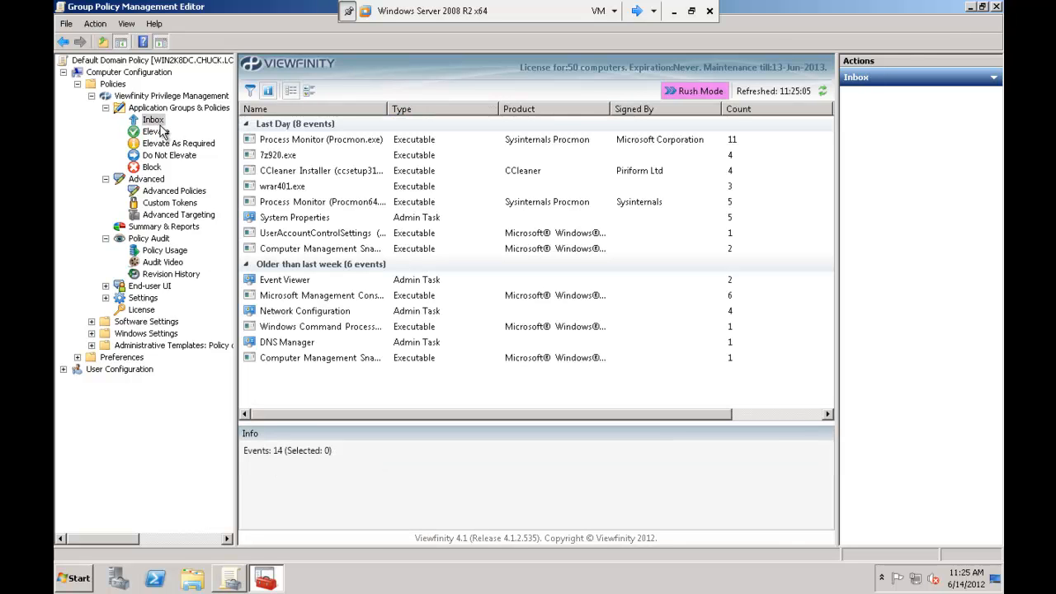
click(335, 207)
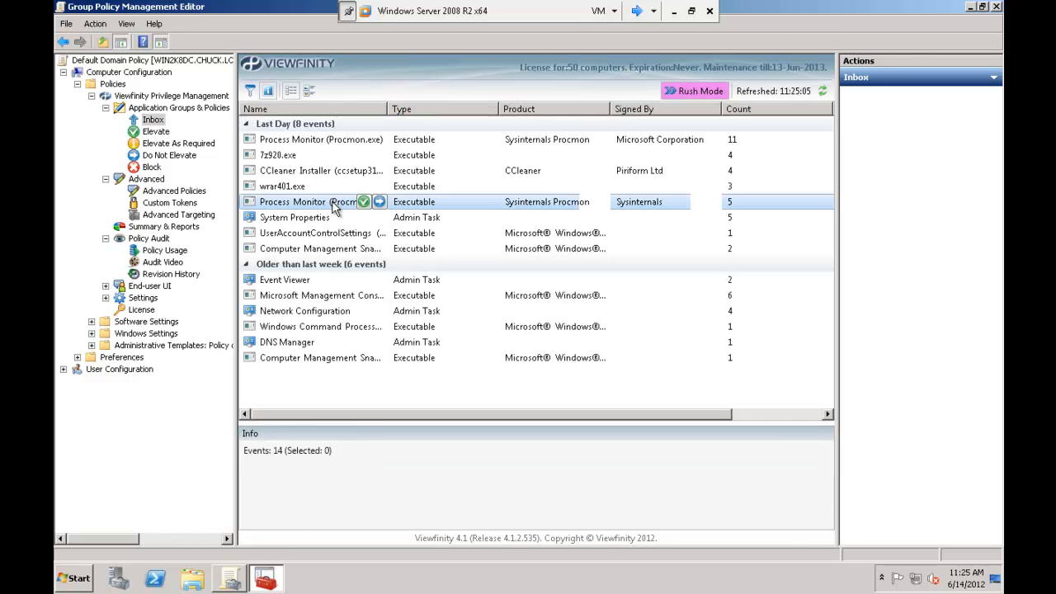
click(317, 143)
double_click(318, 143)
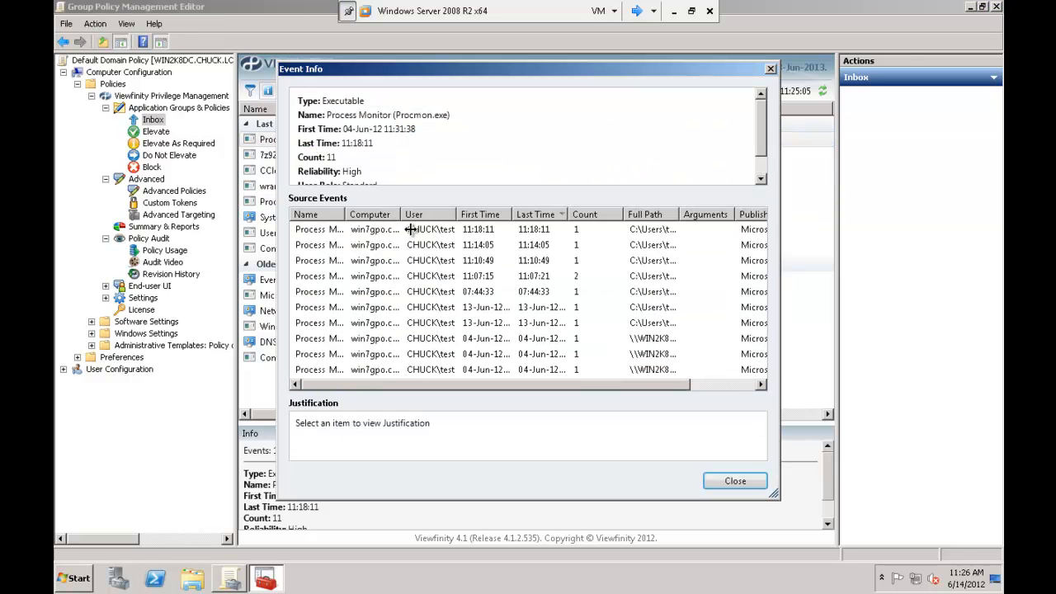
click(391, 234)
click(391, 247)
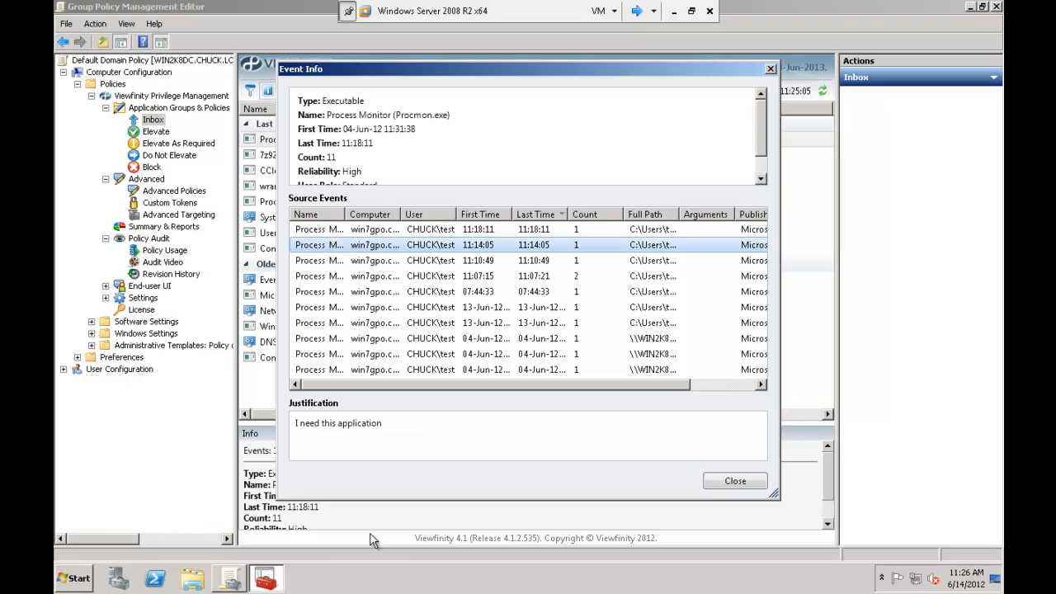
click(718, 482)
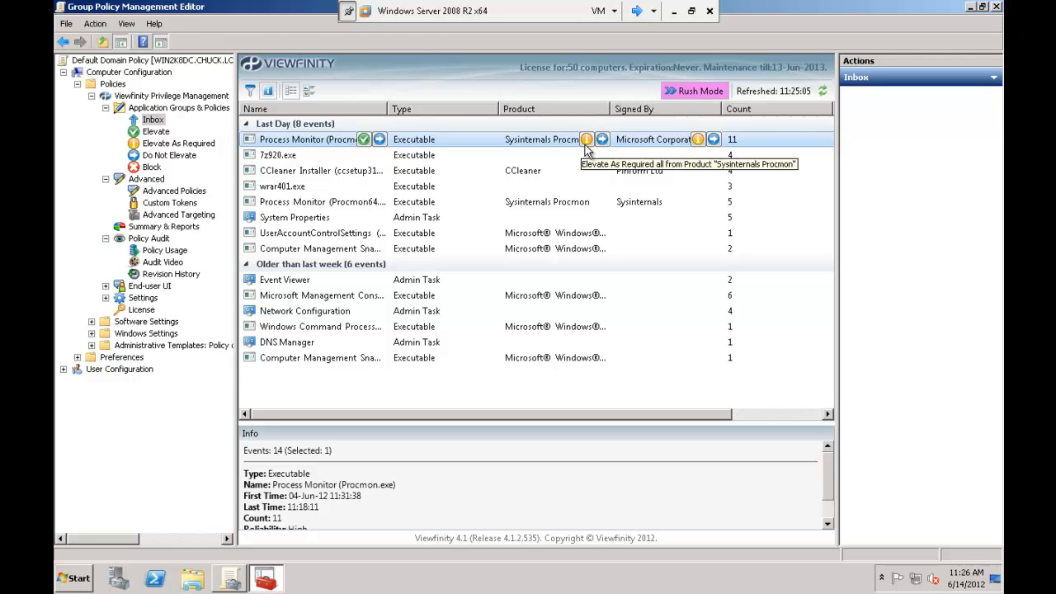
click(696, 141)
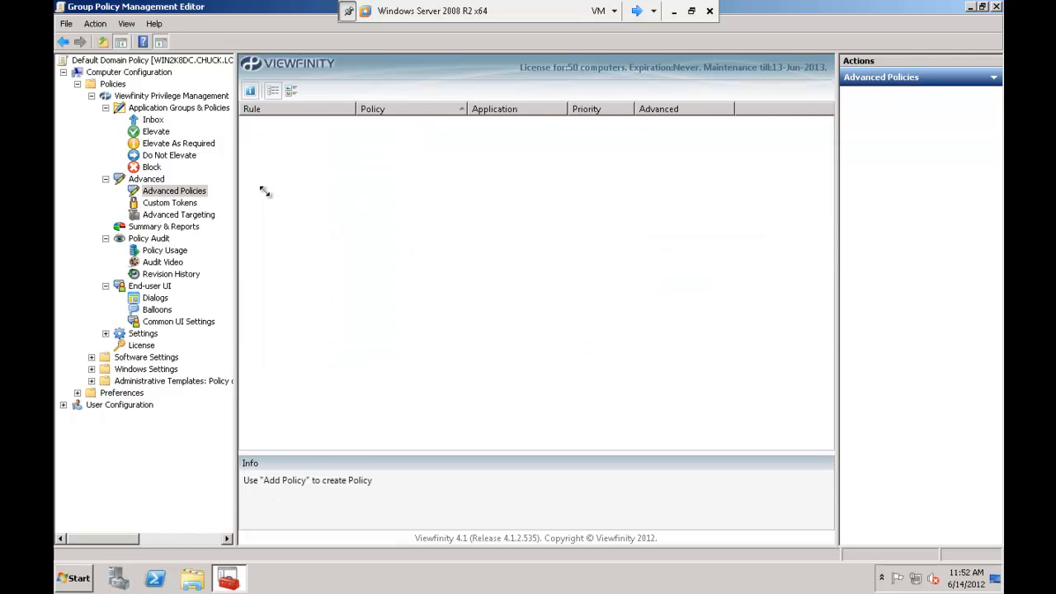
Step: Start a new advanced policy named Block with the policy type Block Application
right_click(277, 179)
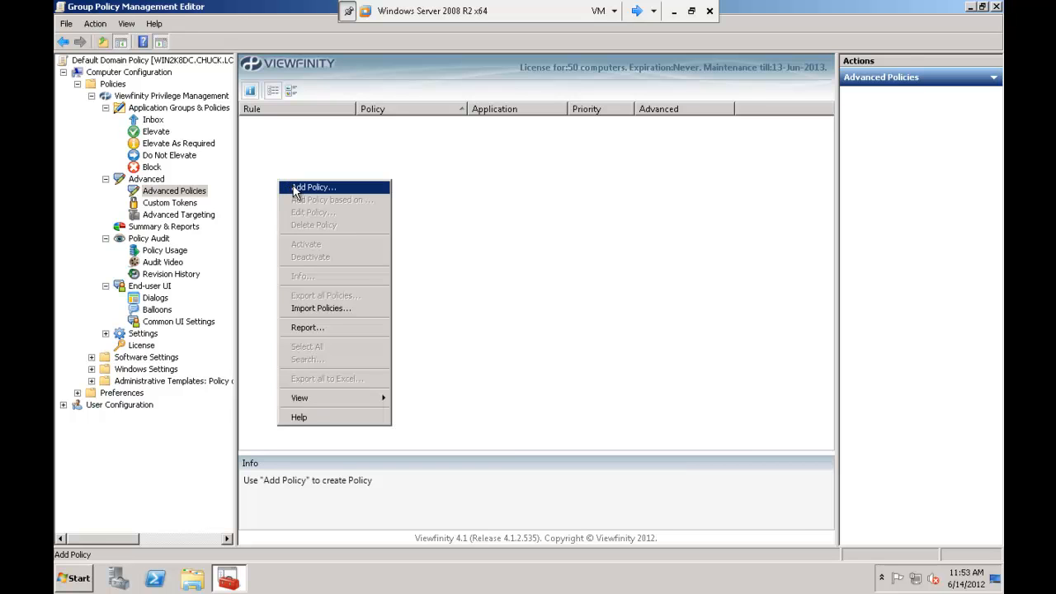
click(296, 189)
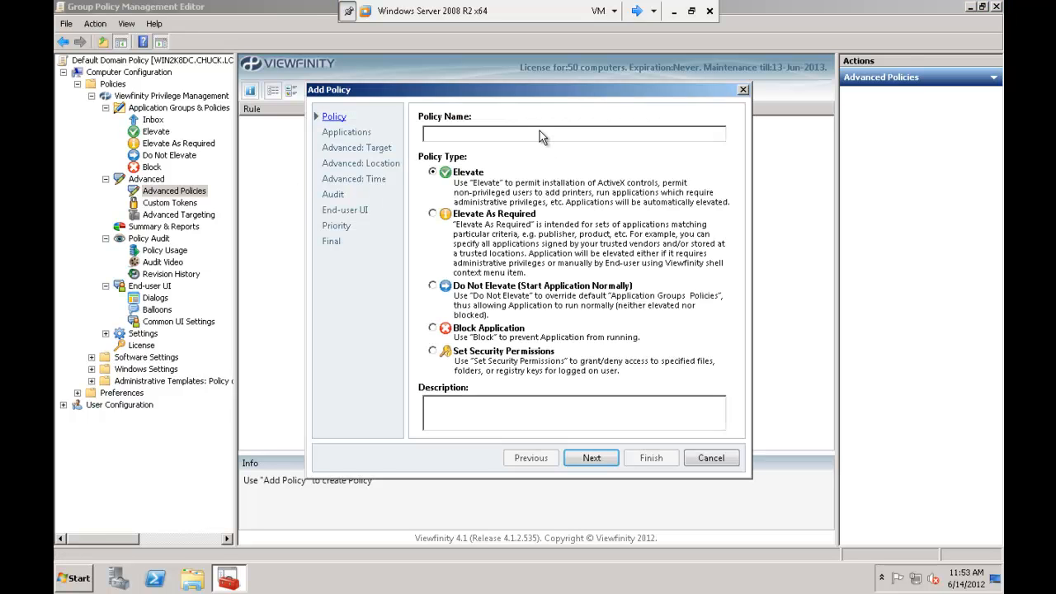
text(Block)
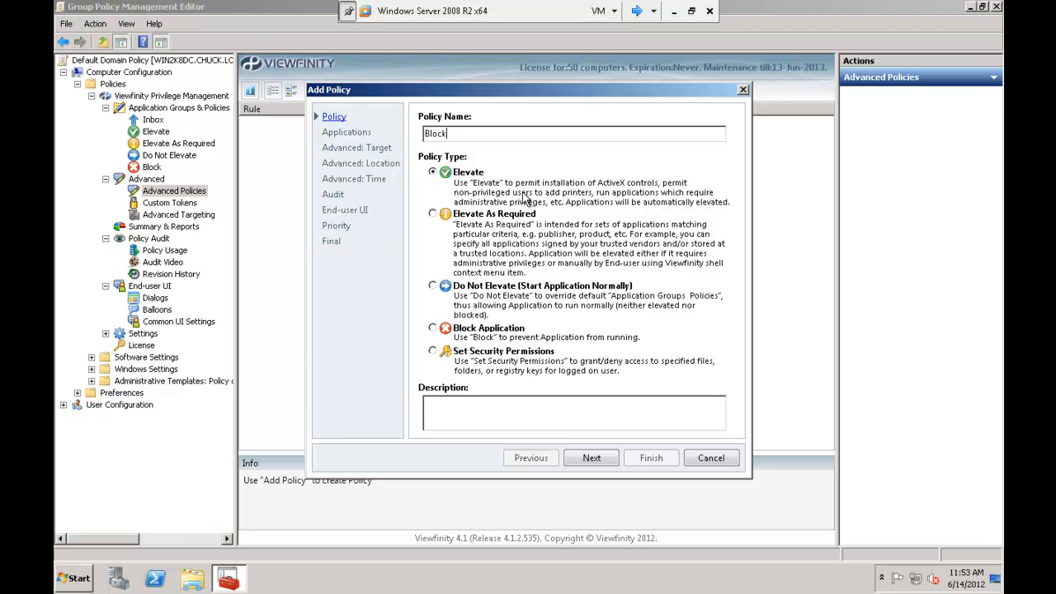
click(446, 330)
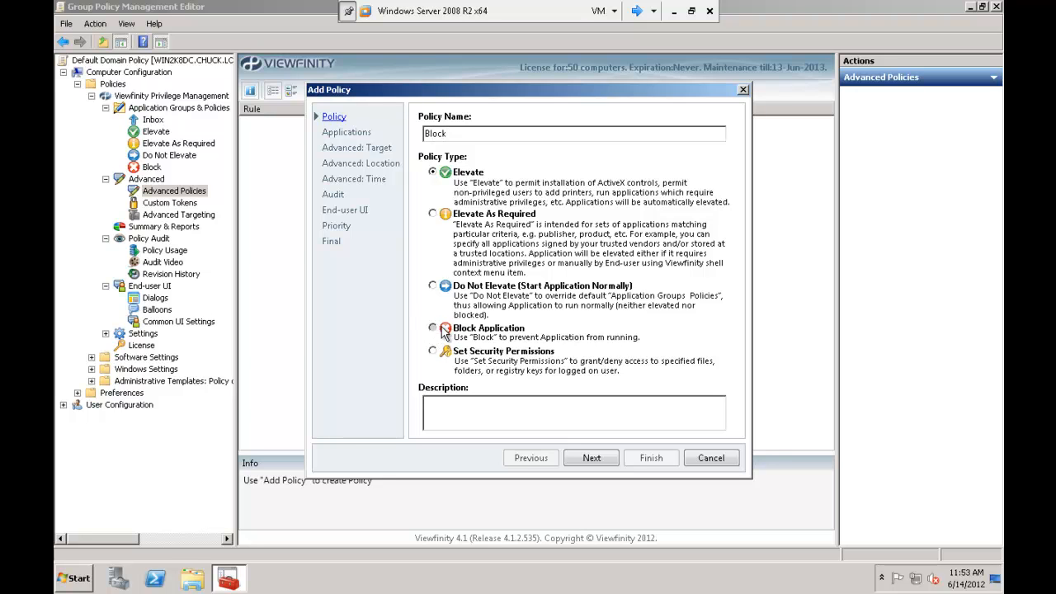
click(590, 460)
Step: Add a blocked application to the policy as an executable matching parameters, signed by the specific publisher piriform
click(455, 417)
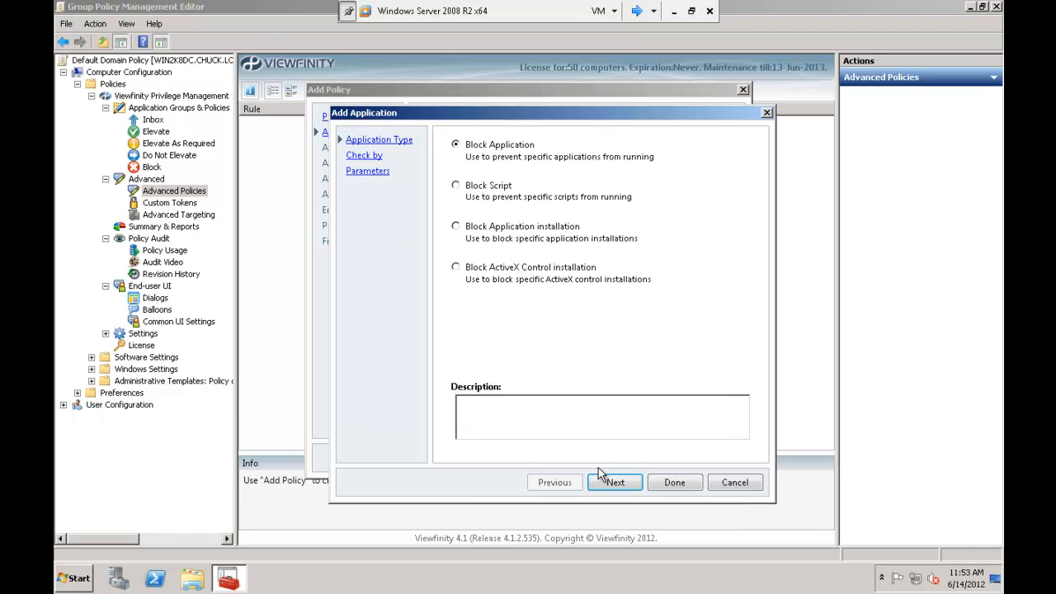
click(615, 485)
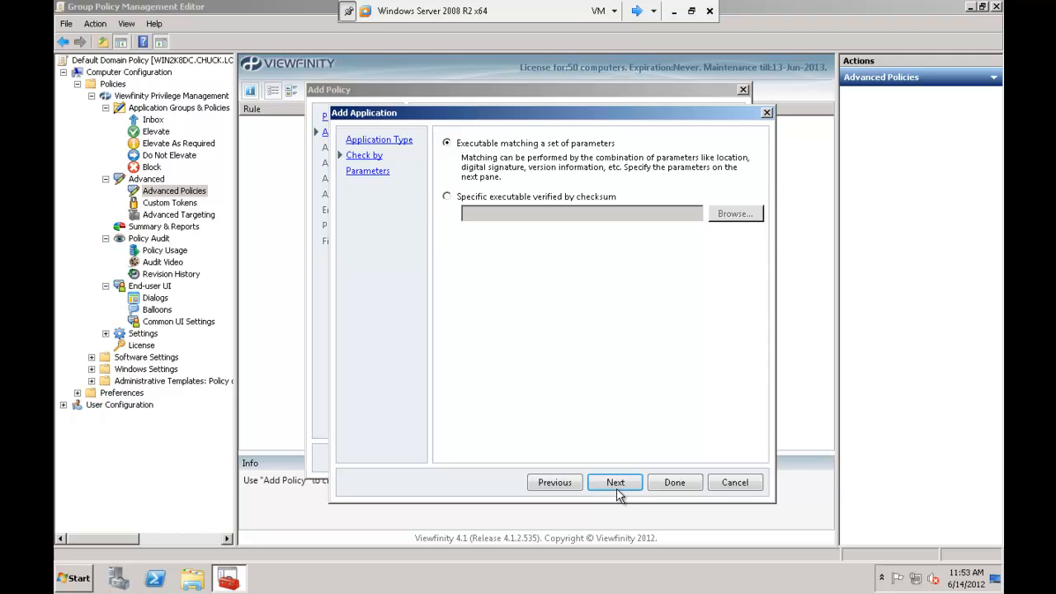
click(616, 485)
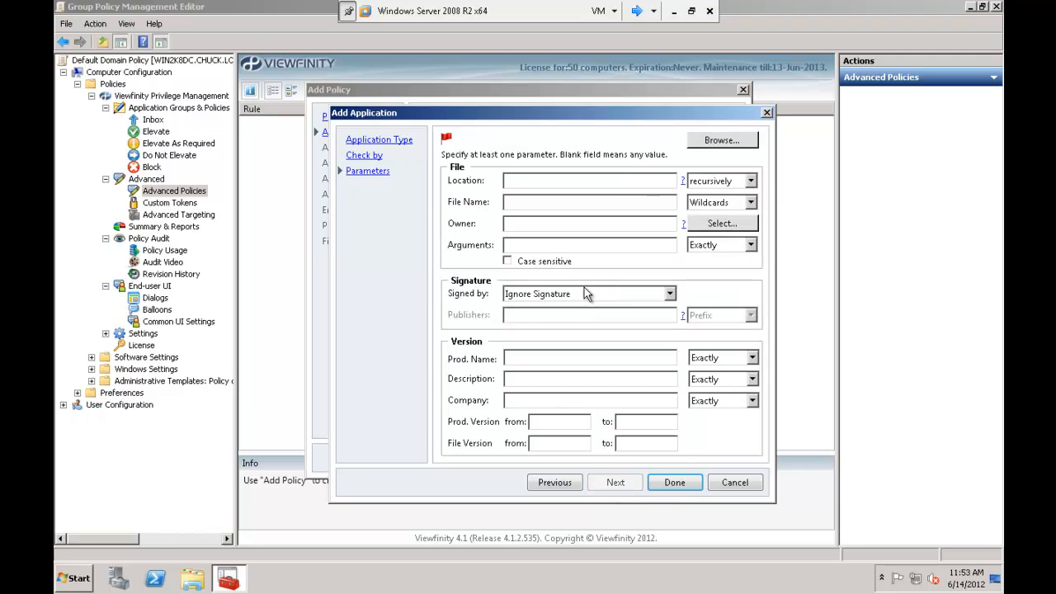
click(582, 293)
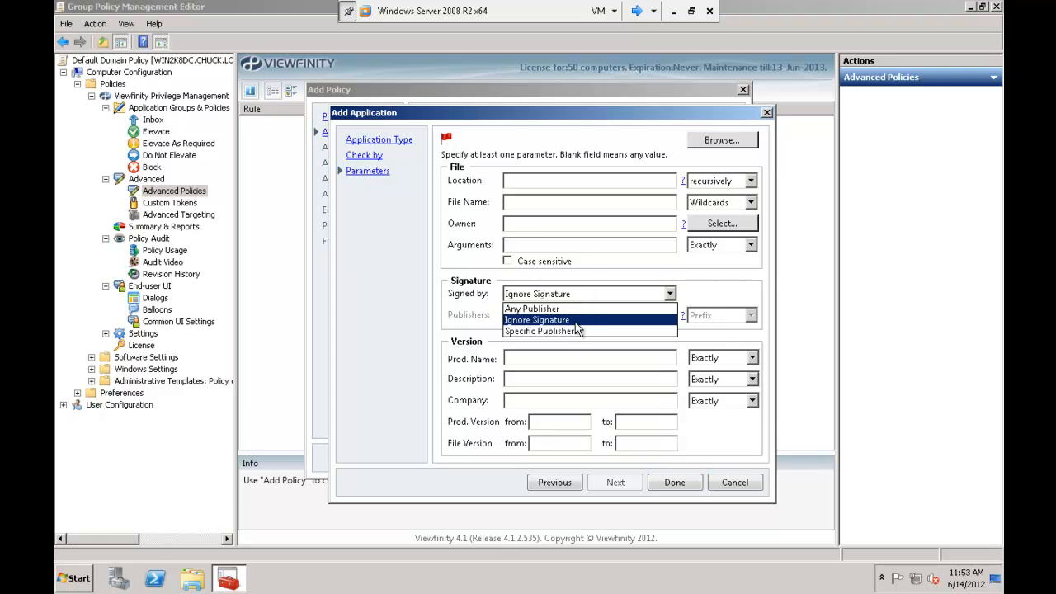
click(572, 330)
click(573, 320)
text(piriform)
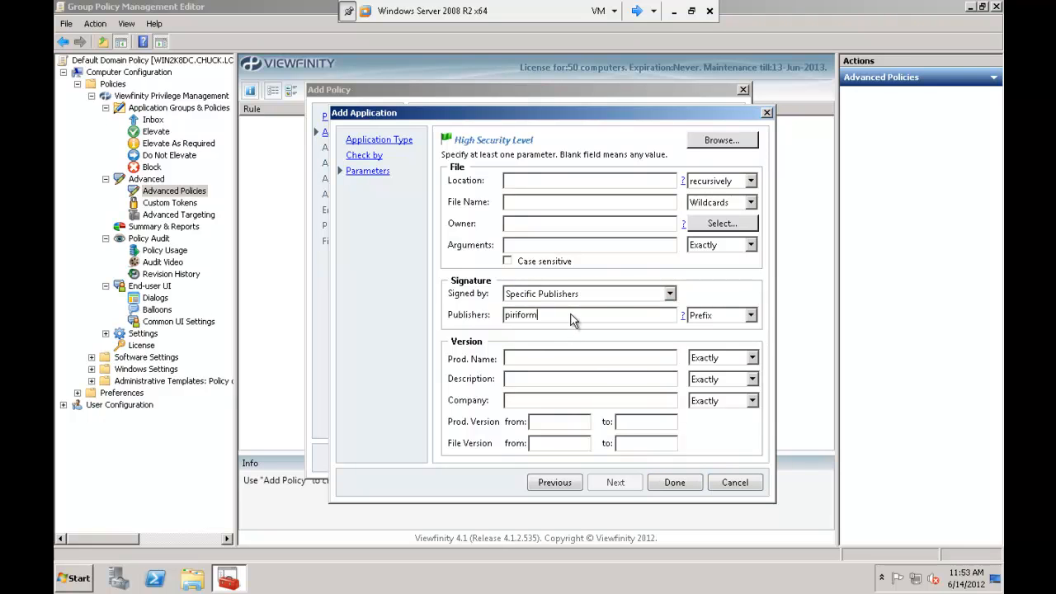
Step: Set the publisher match to "contains string" and finish adding the application to the policy
click(717, 321)
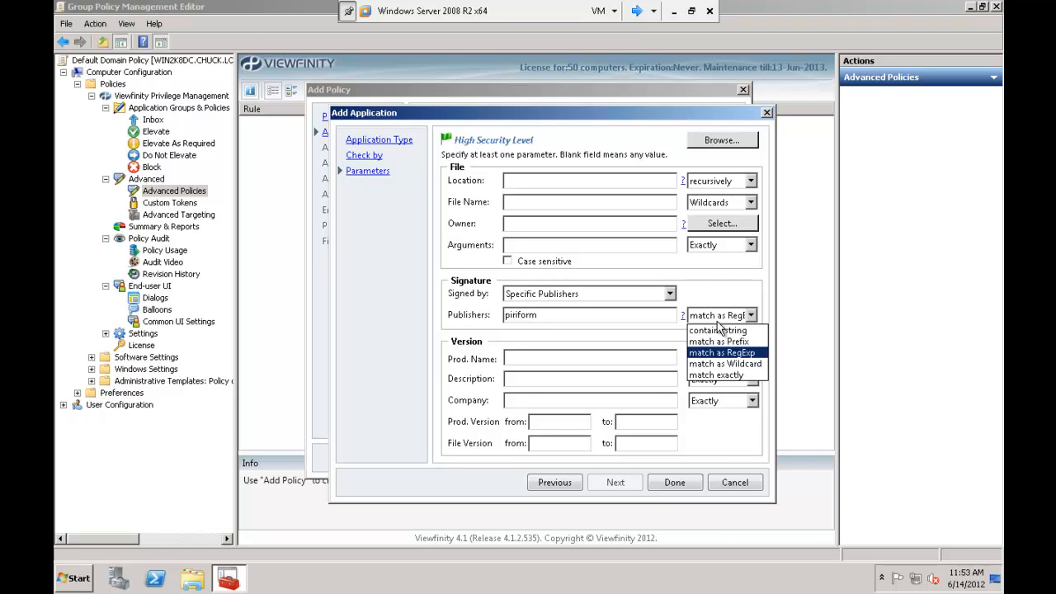
click(715, 329)
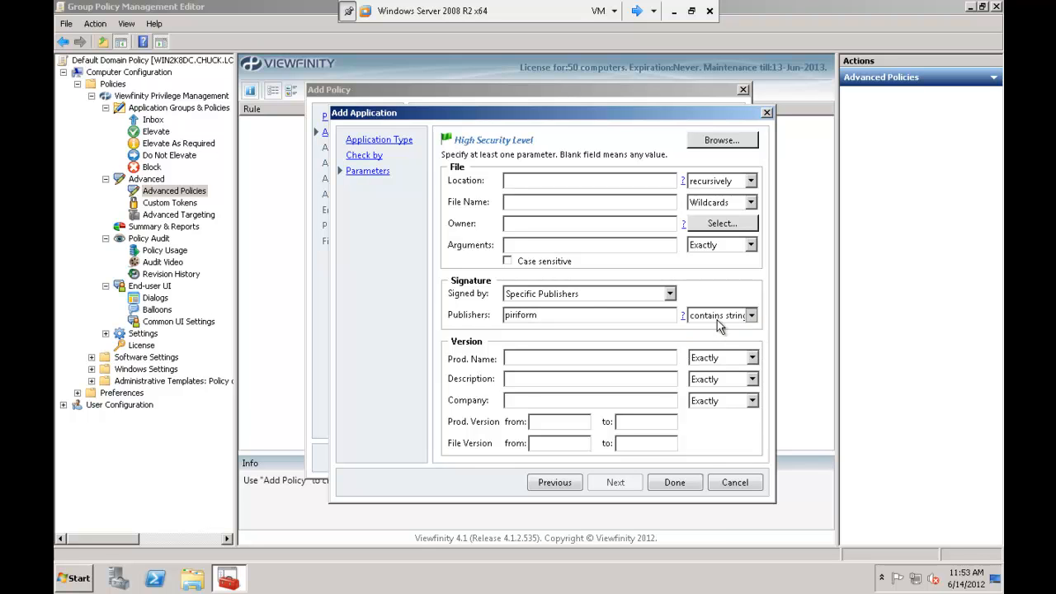
click(716, 320)
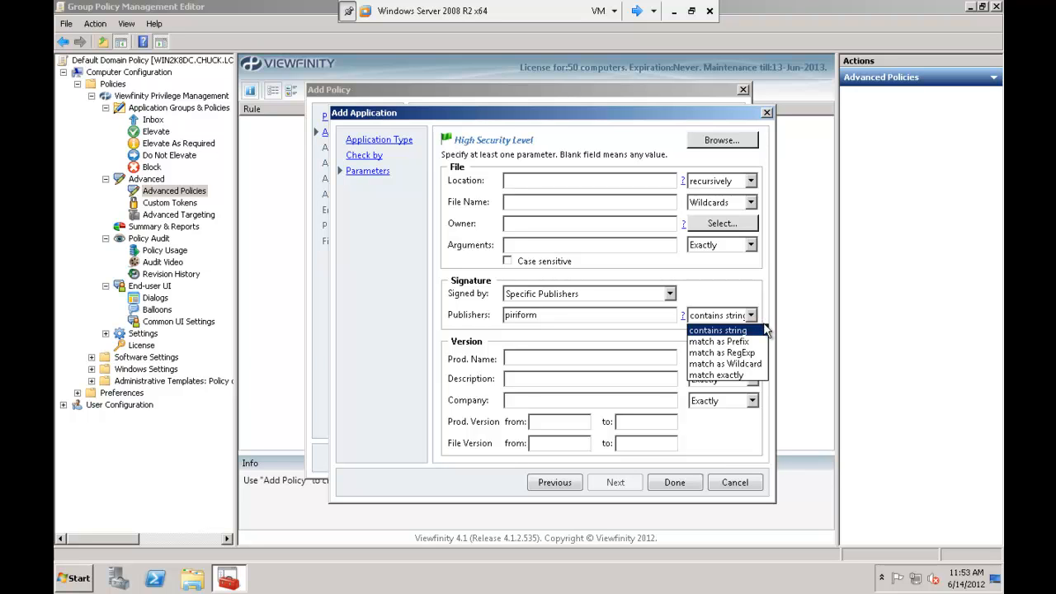
click(738, 286)
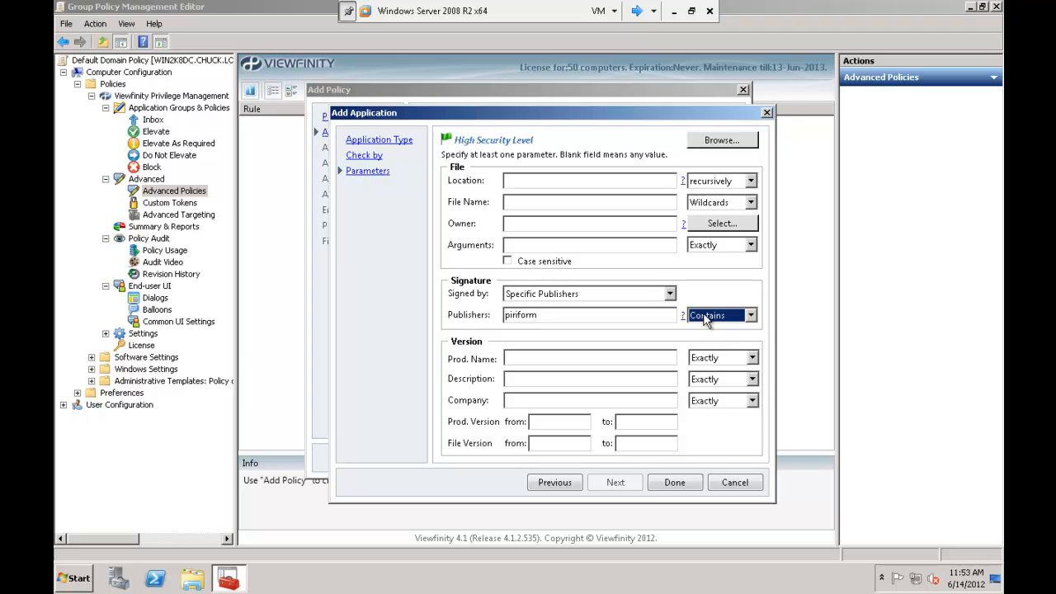
click(674, 485)
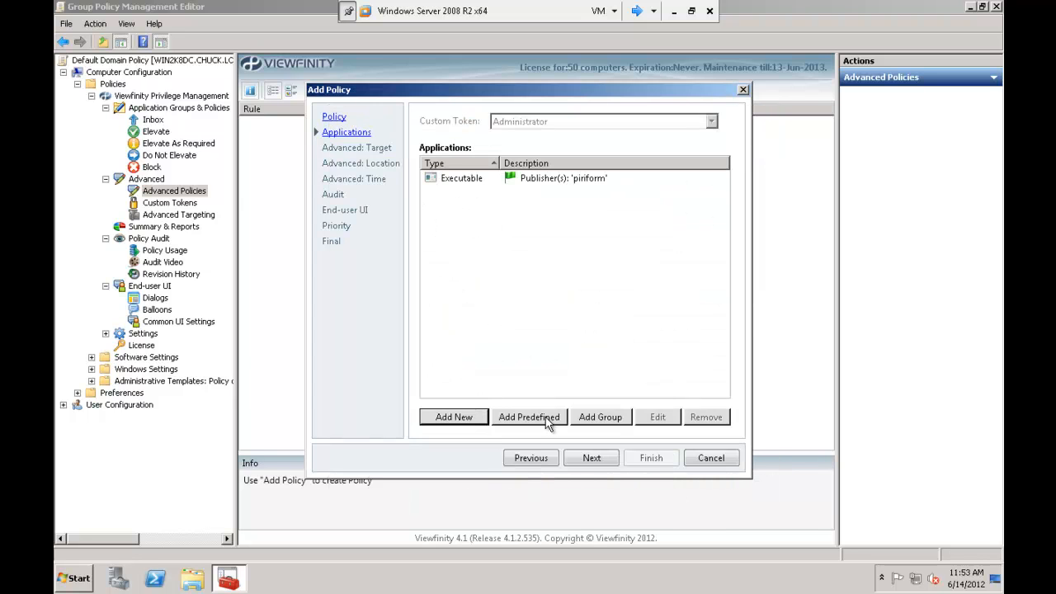
Step: View the available targeting item types without adding any, and proceed to the policy's network location settings
click(591, 458)
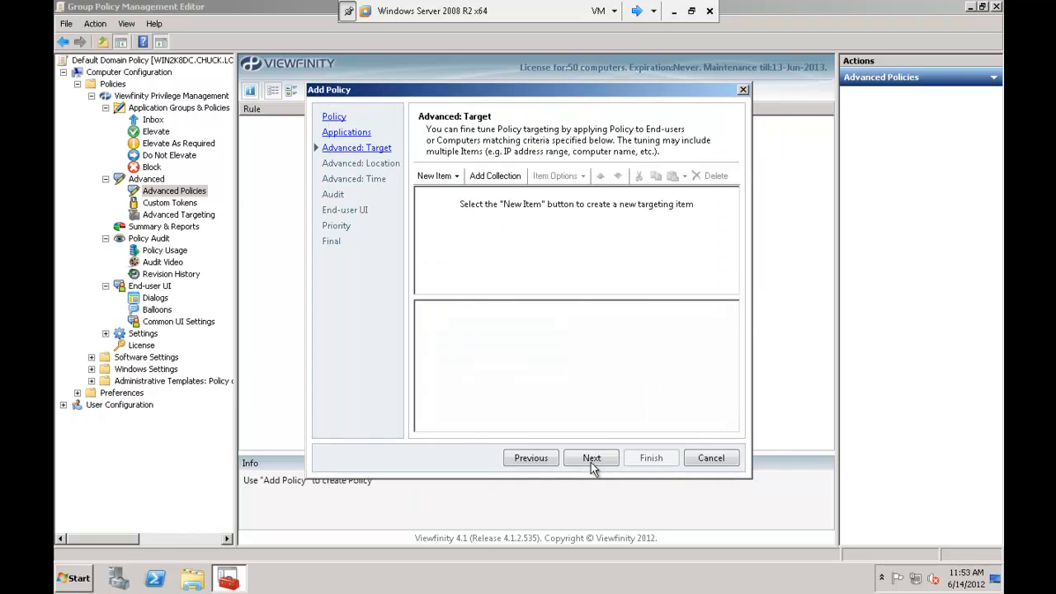
click(457, 177)
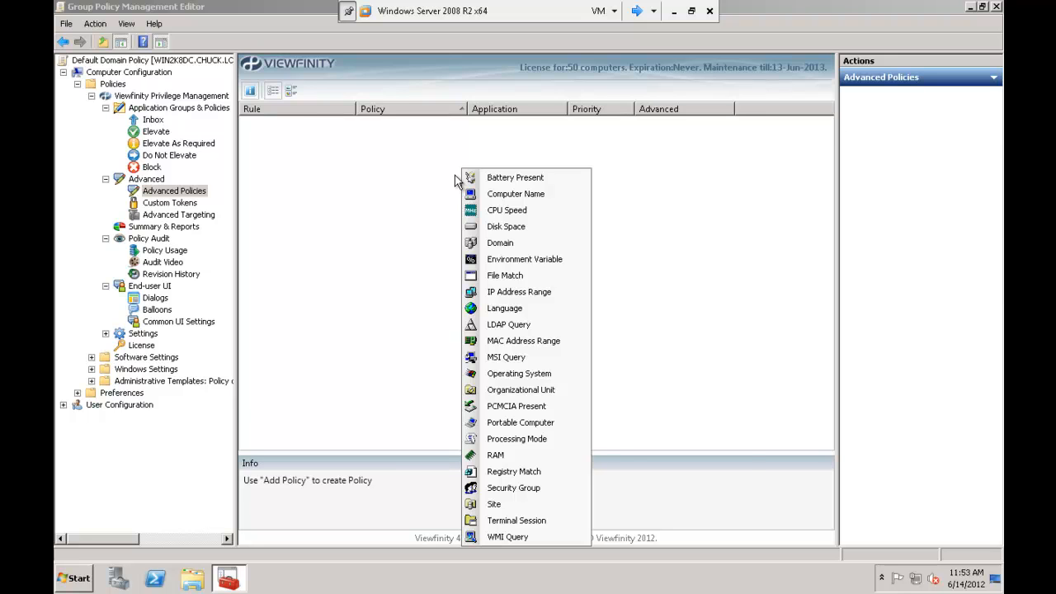
click(413, 366)
click(586, 460)
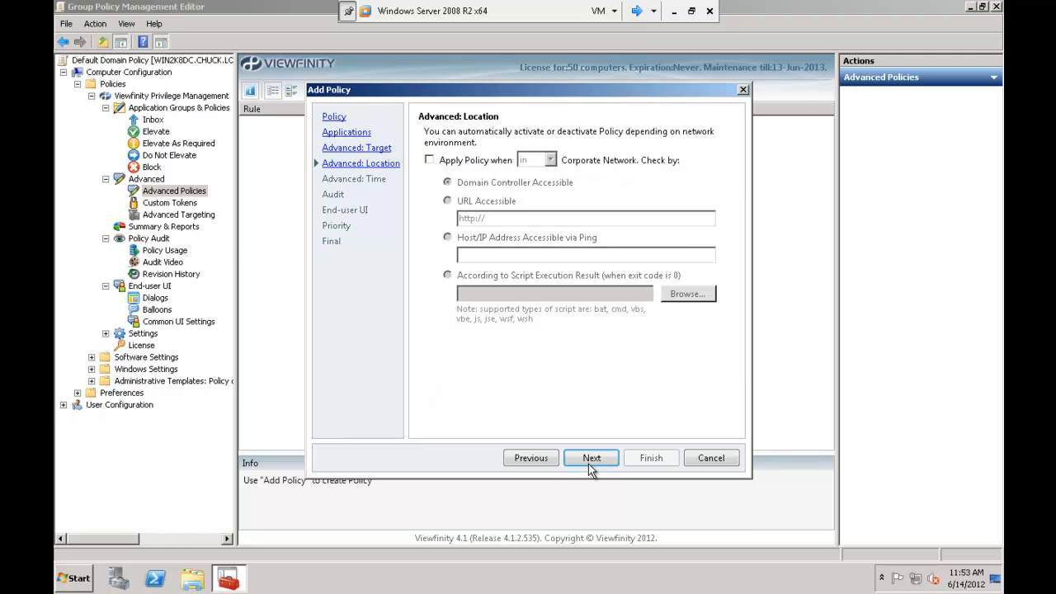
Step: Keep the default location and time settings, and enable registering policy events in the Windows Application Event Log
click(589, 460)
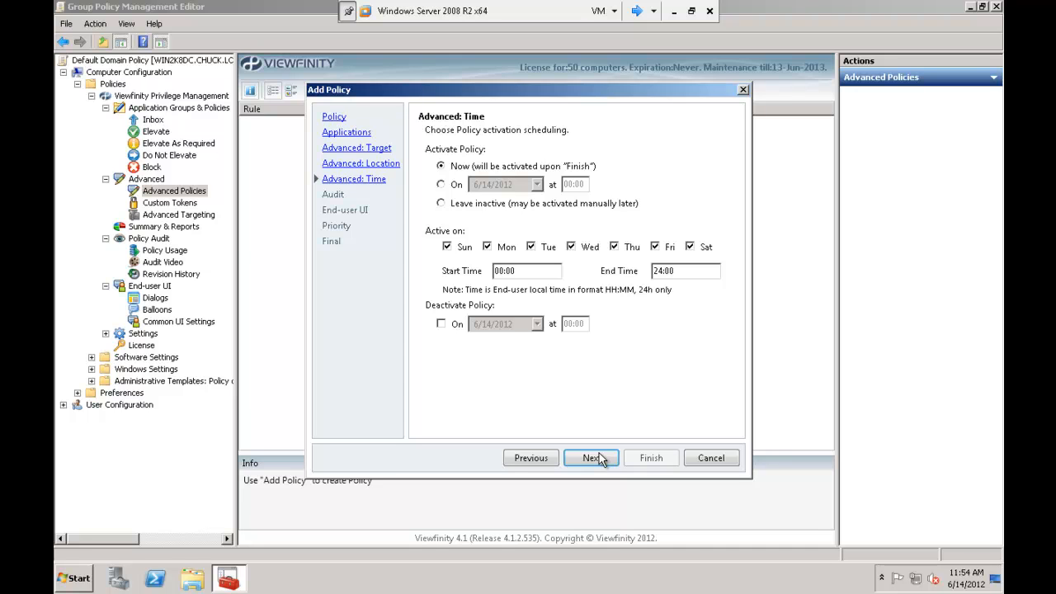
click(592, 457)
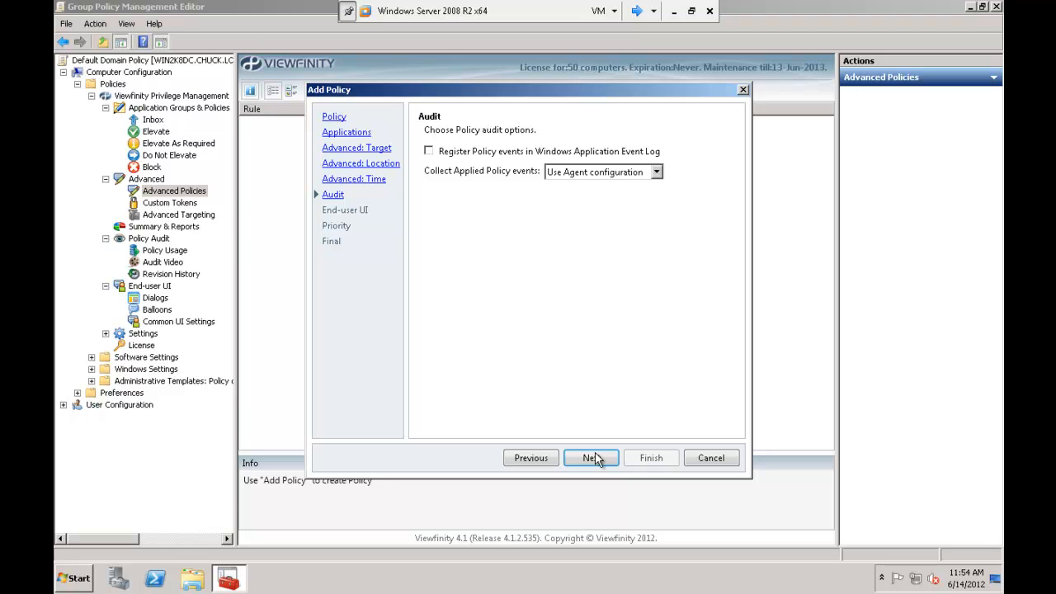
click(429, 151)
click(600, 459)
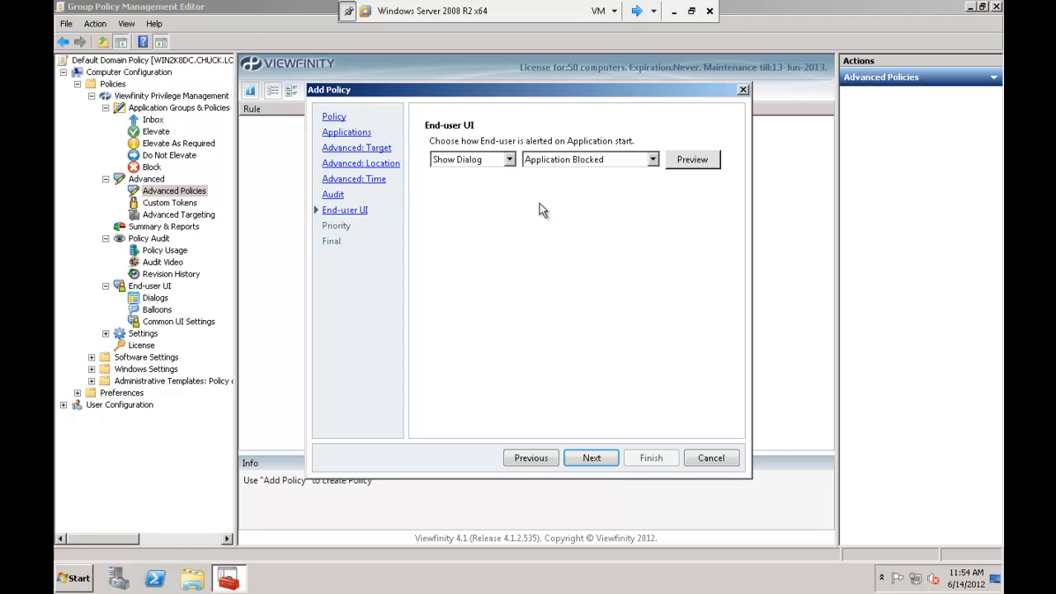
Step: Preview the Application Blocked end-user dialog and check which other block dialogs are available
click(705, 165)
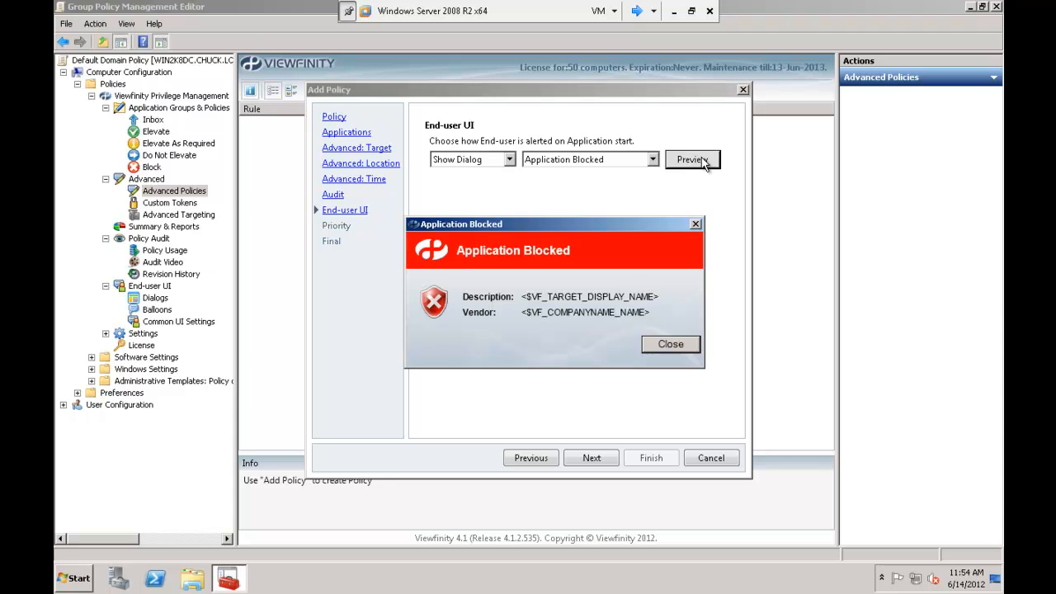
click(670, 345)
click(555, 161)
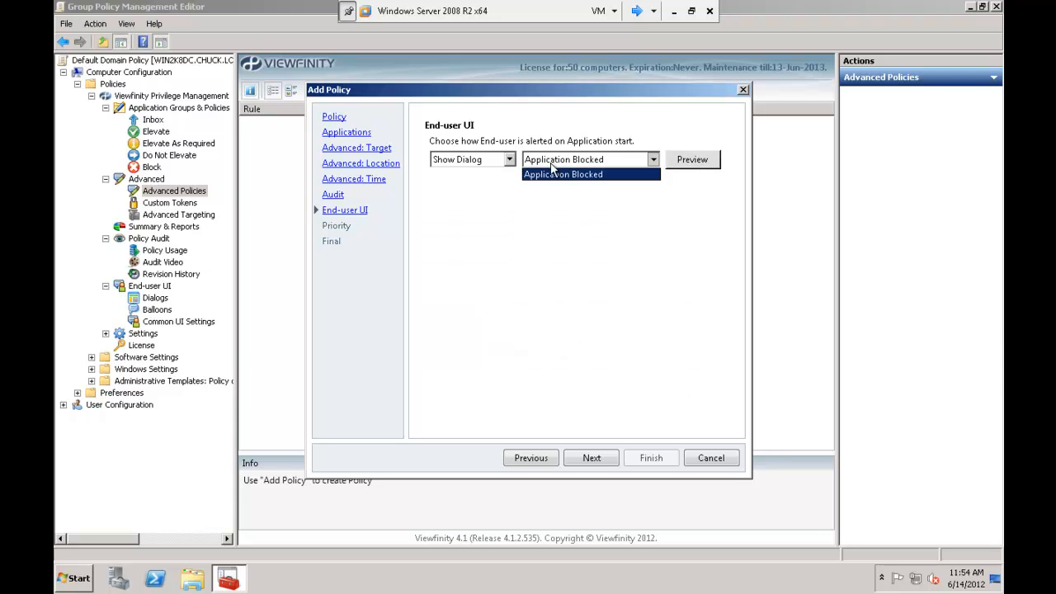
Step: Switch the end-user alert to Show Balloon with Application Block and preview the balloon
click(495, 163)
click(492, 163)
click(495, 187)
click(693, 161)
click(632, 160)
click(556, 188)
click(707, 164)
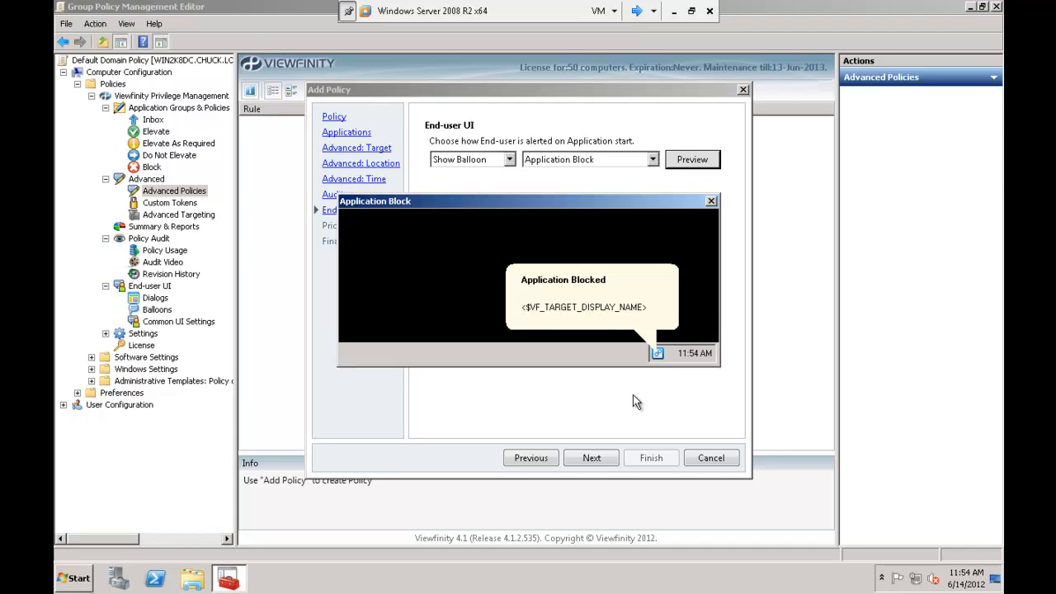
click(711, 202)
Step: Set the end-user alert to Show Dialog with Application Blocked, keep the priority at Normal, and finish the policy
click(492, 164)
click(475, 175)
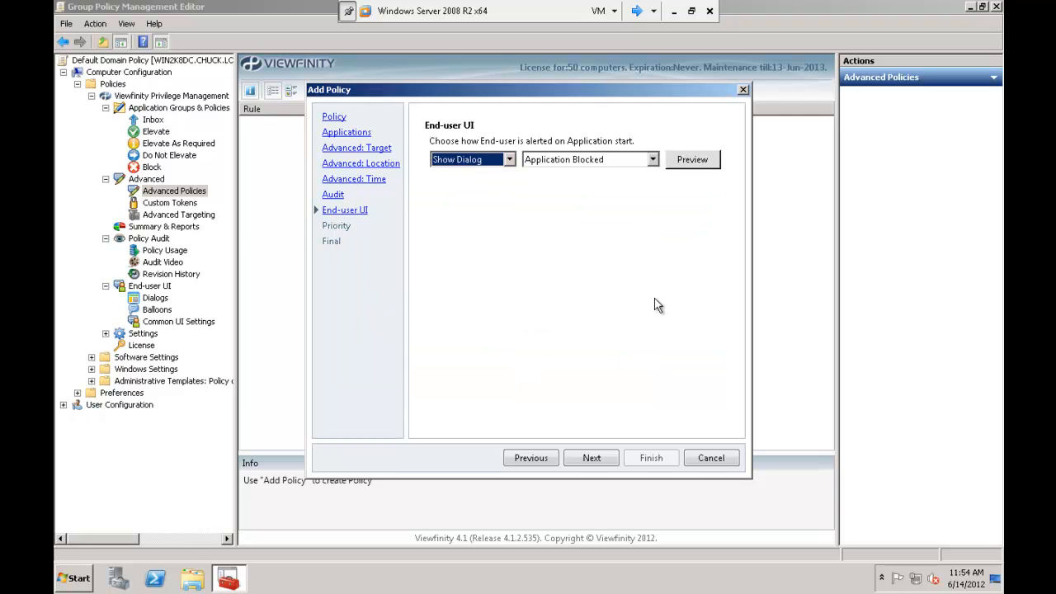
click(592, 462)
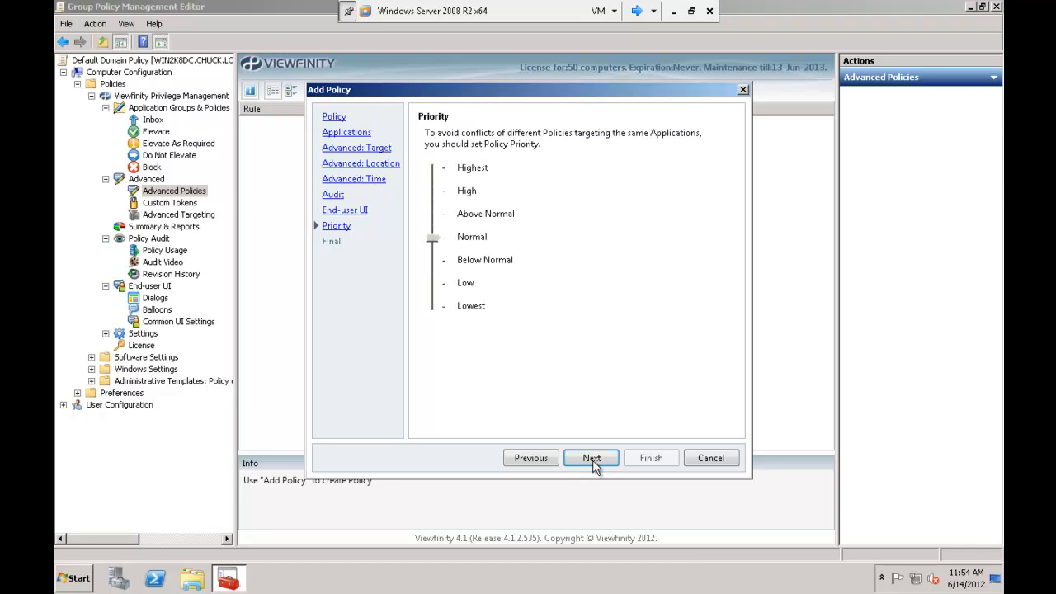
click(591, 458)
click(651, 460)
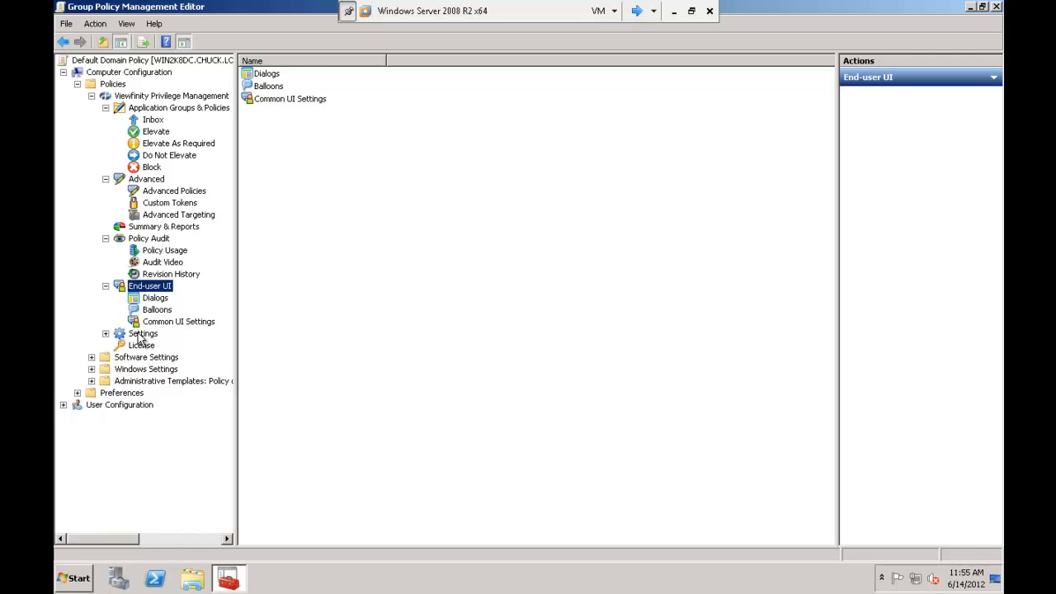
Step: Open the Application Block notification from the end-user dialogs for editing and select its Icon setting
click(150, 301)
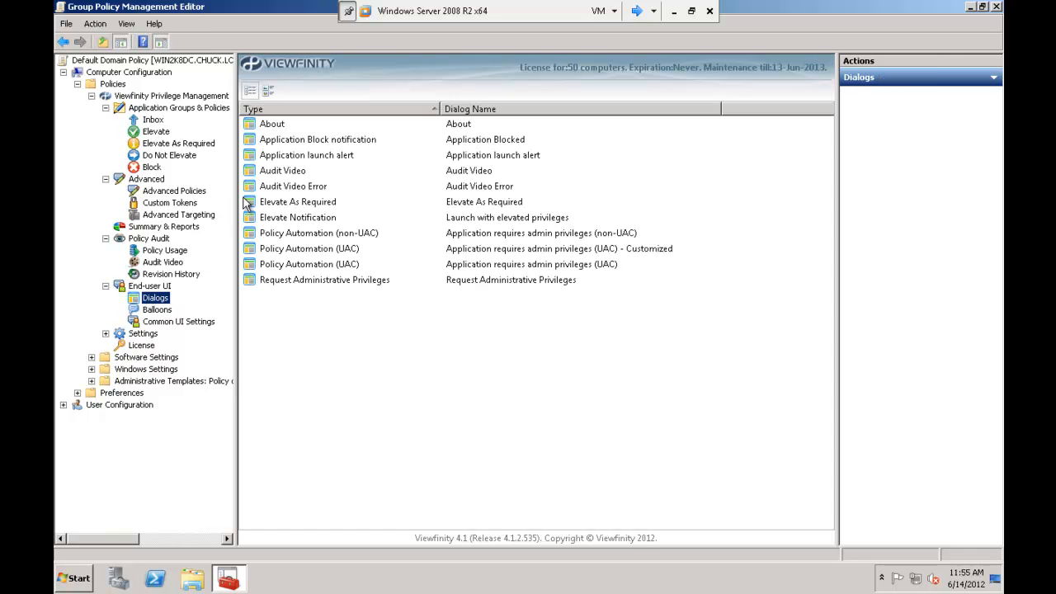
double_click(301, 144)
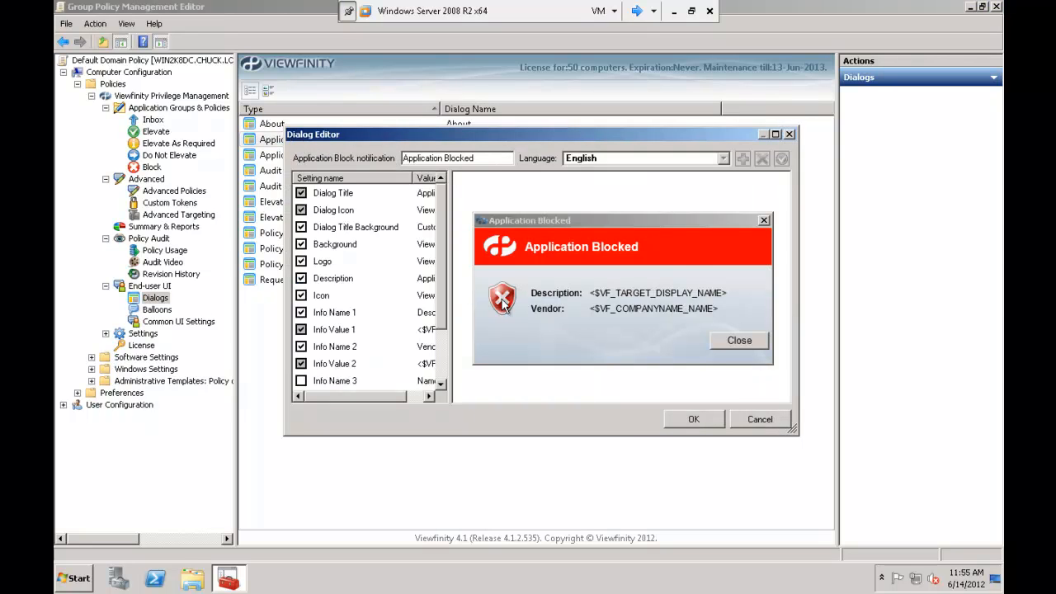
click(505, 303)
click(394, 300)
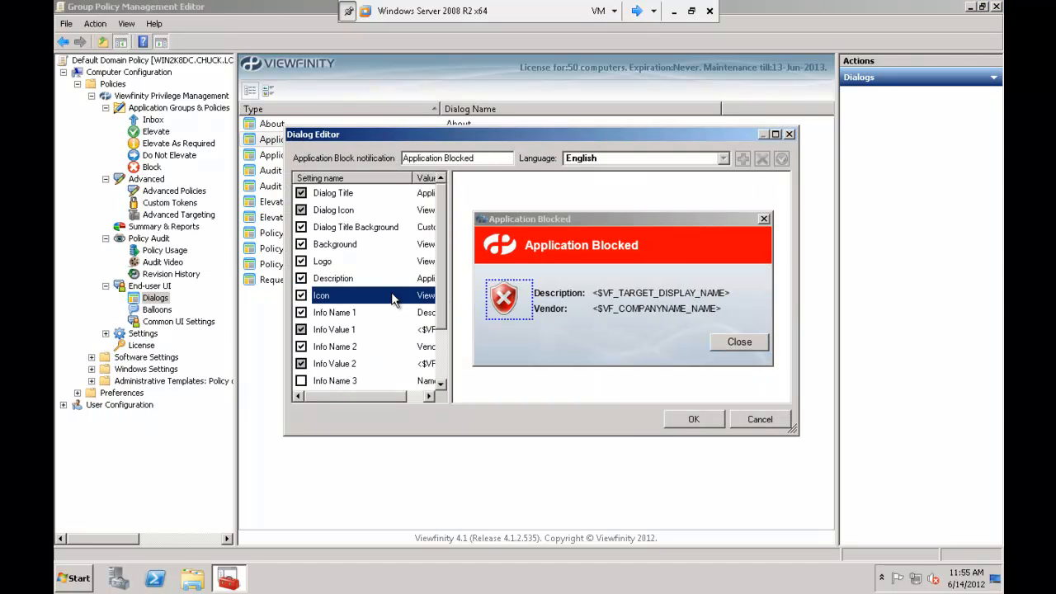
Step: Replace the notification's standard icon with a custom image file and save the dialog
double_click(394, 300)
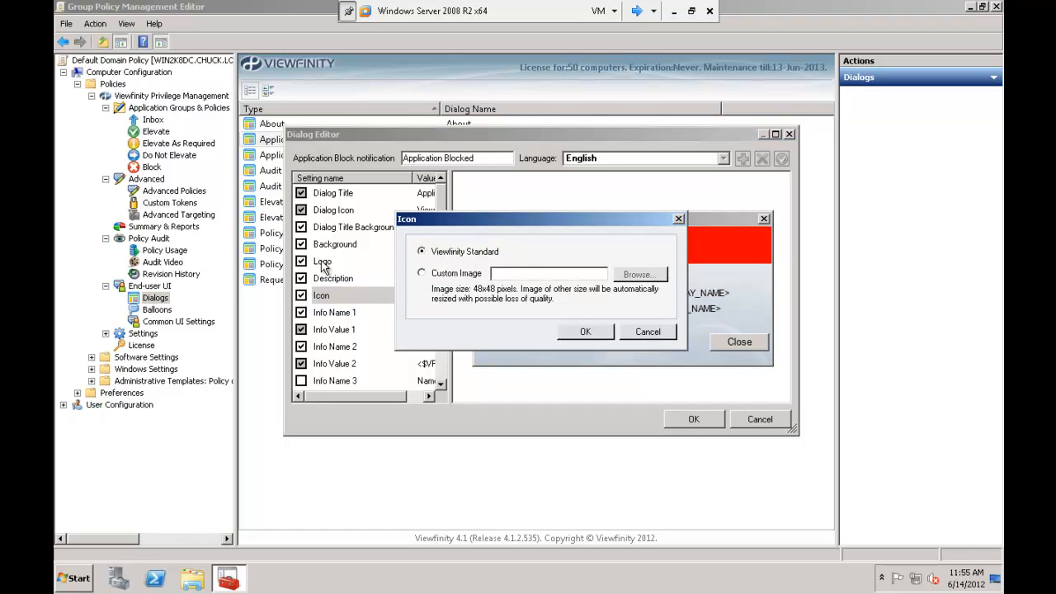
click(421, 274)
click(660, 274)
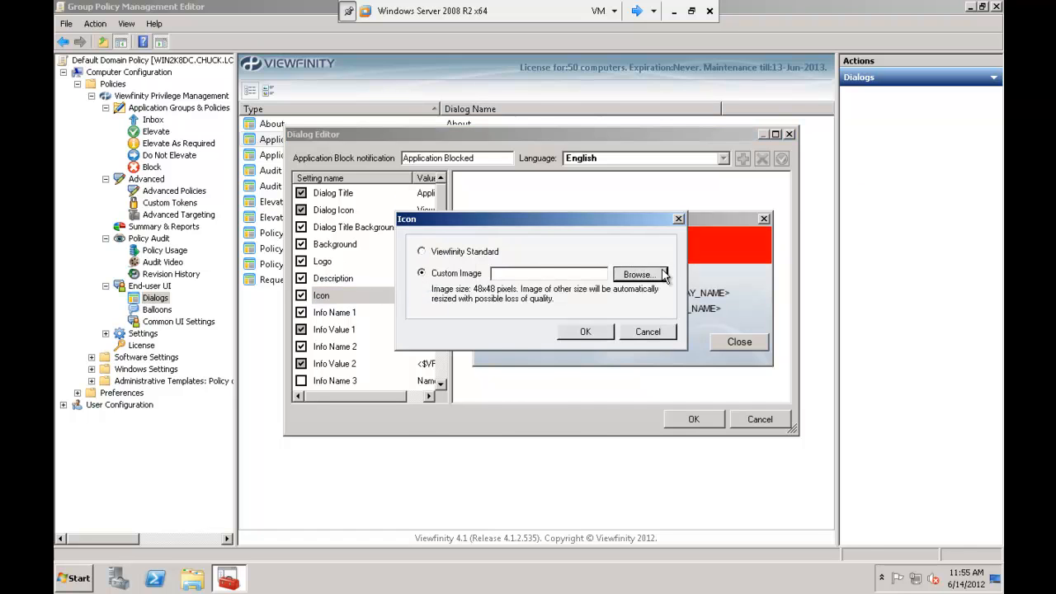
click(598, 450)
click(742, 525)
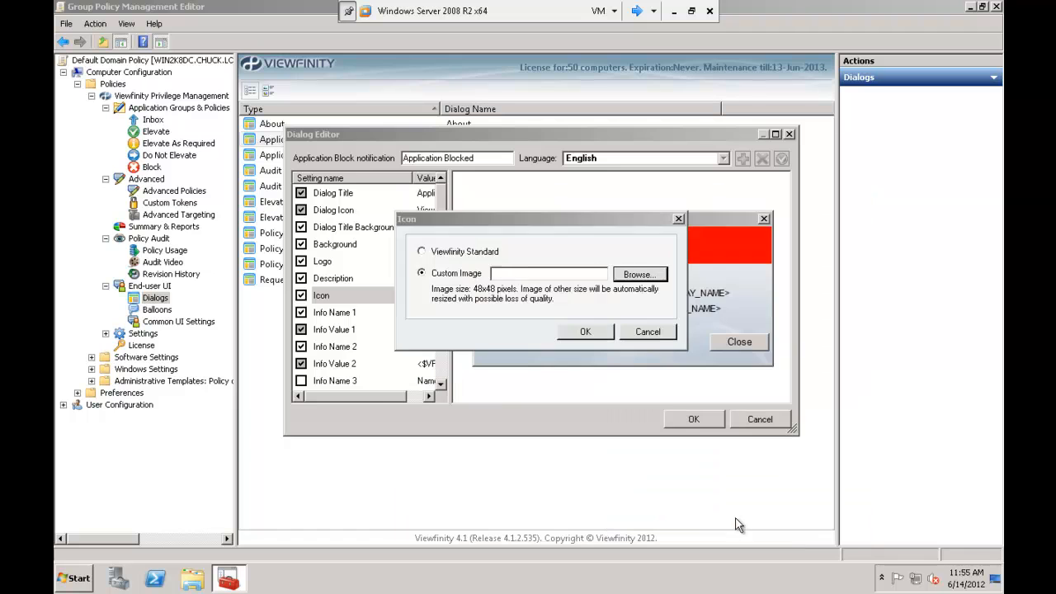
click(578, 333)
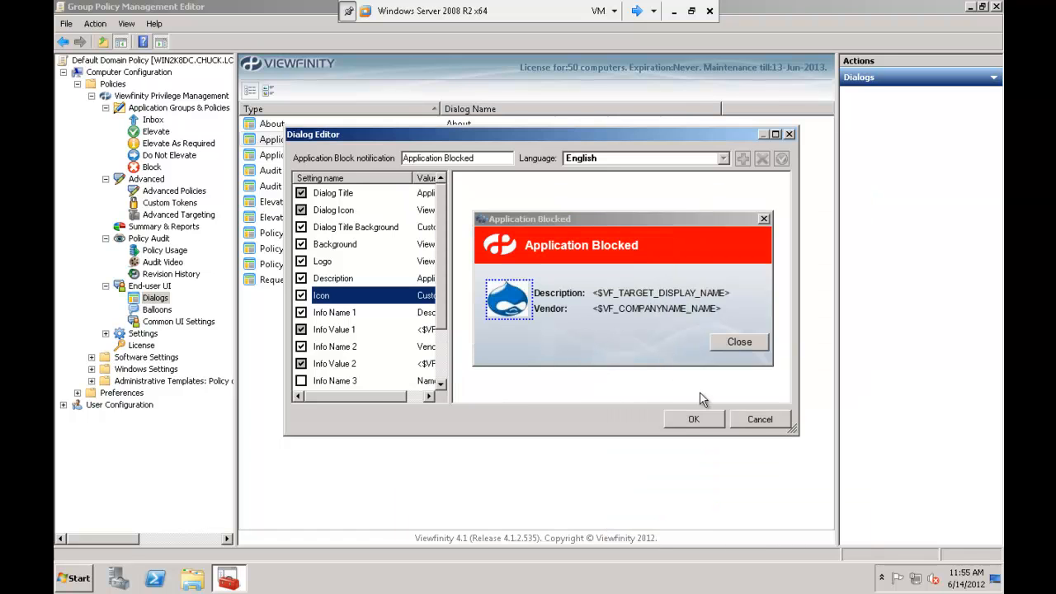
click(704, 415)
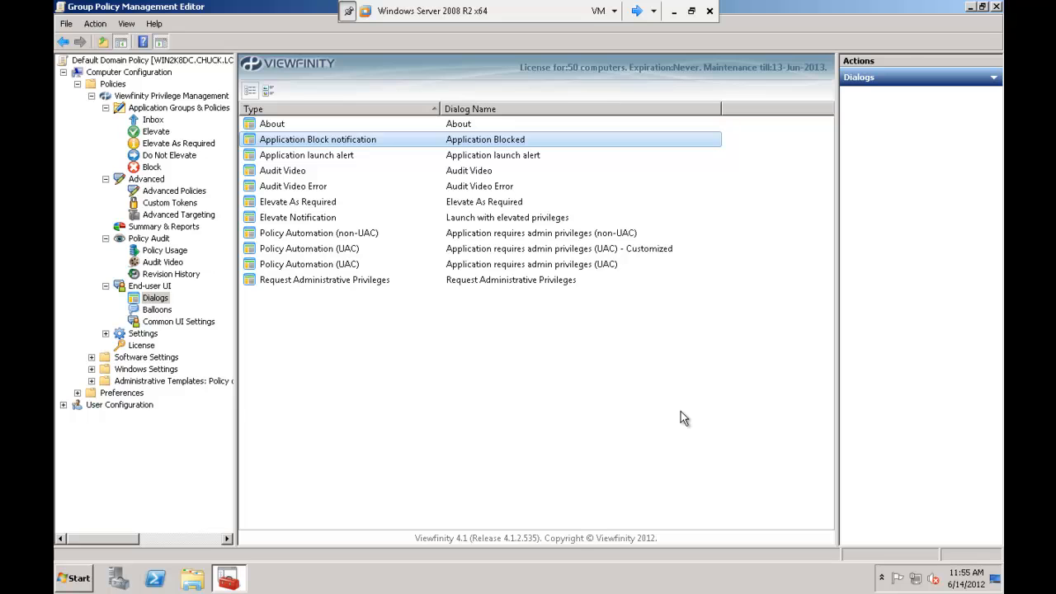